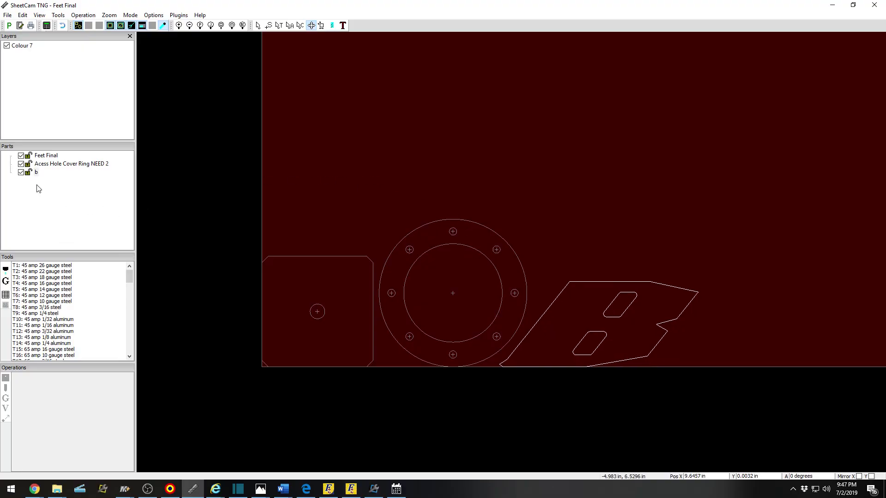
# Enter contour editing, select a contour of part b and zoom in on it.
pyautogui.click(300, 27)
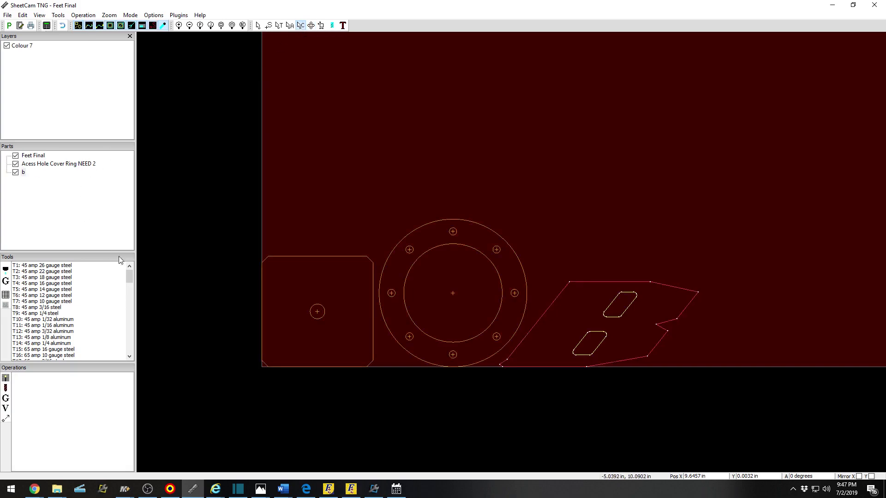
pyautogui.click(629, 335)
pyautogui.scroll(2, 646, 345)
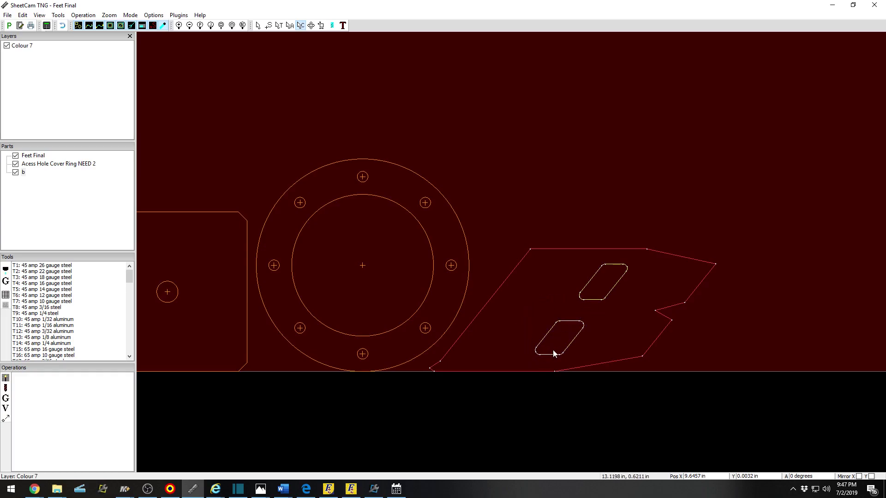
pyautogui.scroll(1, 529, 370)
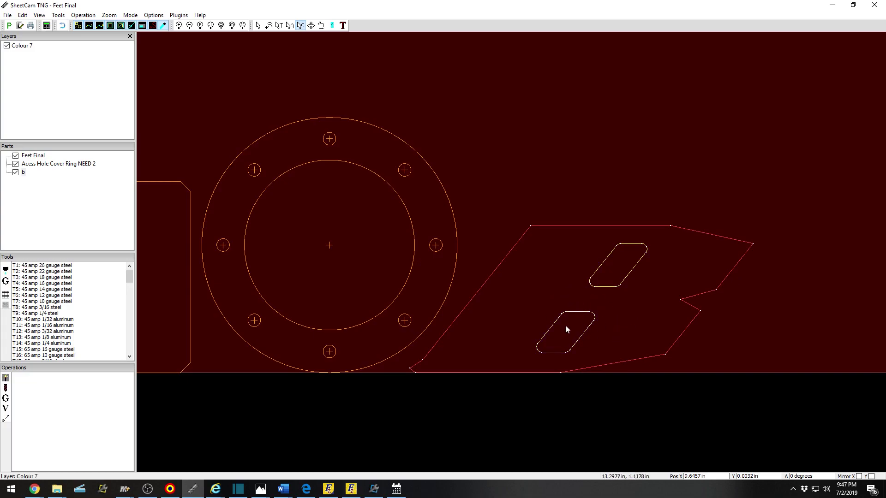
pyautogui.scroll(1, 608, 309)
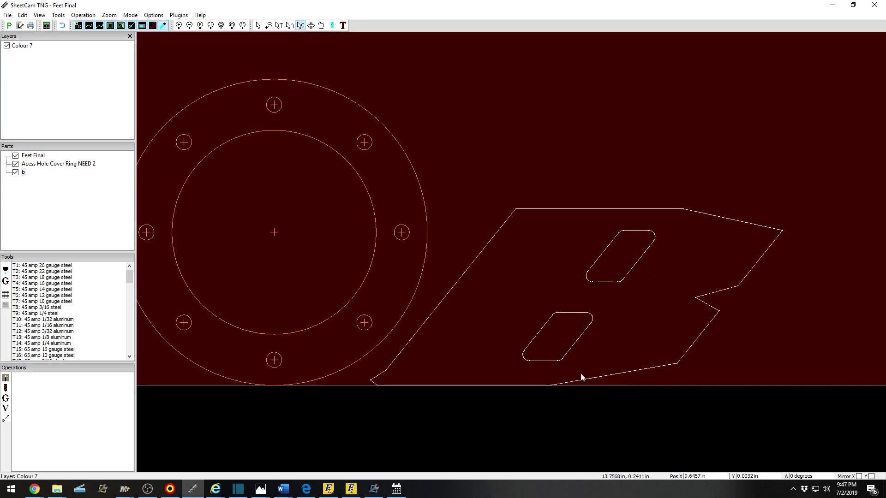
# Select the part's outline and all contours inside it, from all layers.
pyautogui.click(690, 301)
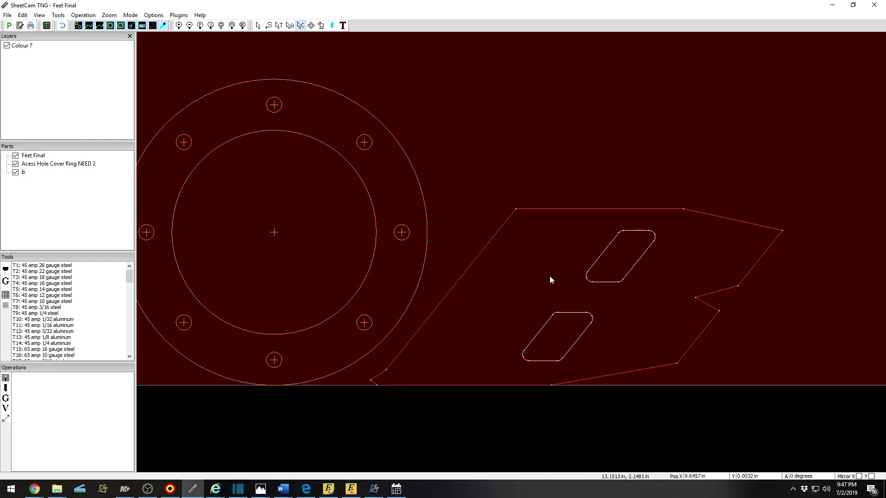
pyautogui.rightClick(553, 227)
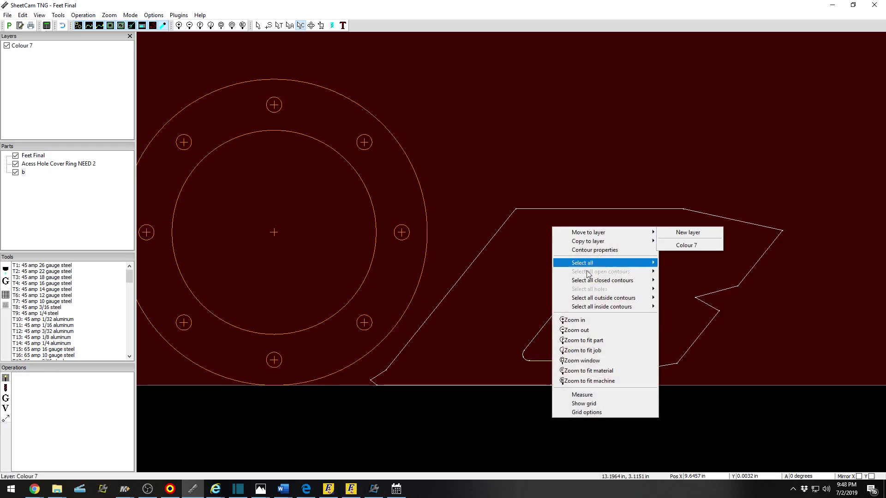
pyautogui.moveTo(633, 290)
pyautogui.moveTo(632, 311)
pyautogui.click(687, 308)
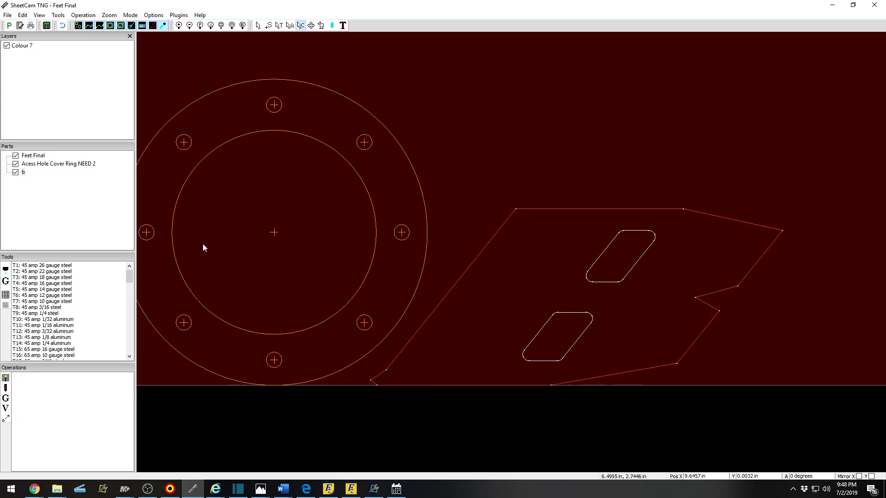
# Move the selected slot-hole contours to a new layer named Dead.
pyautogui.rightClick(589, 298)
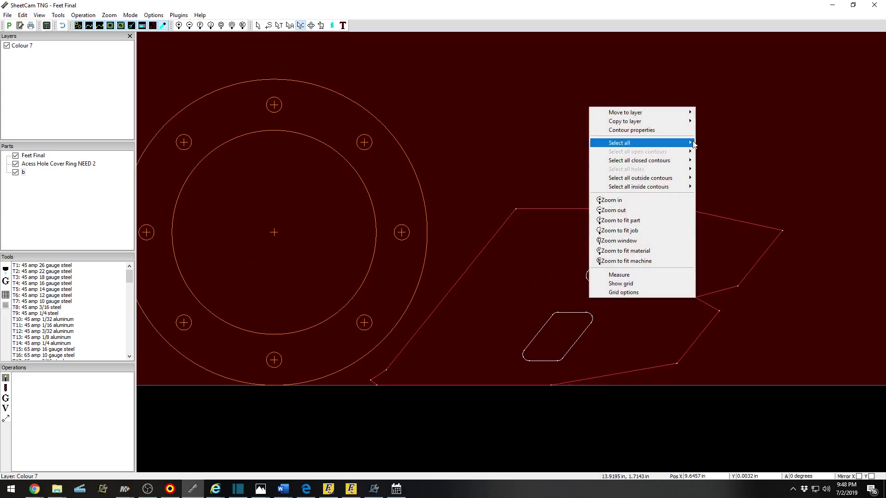
pyautogui.moveTo(669, 116)
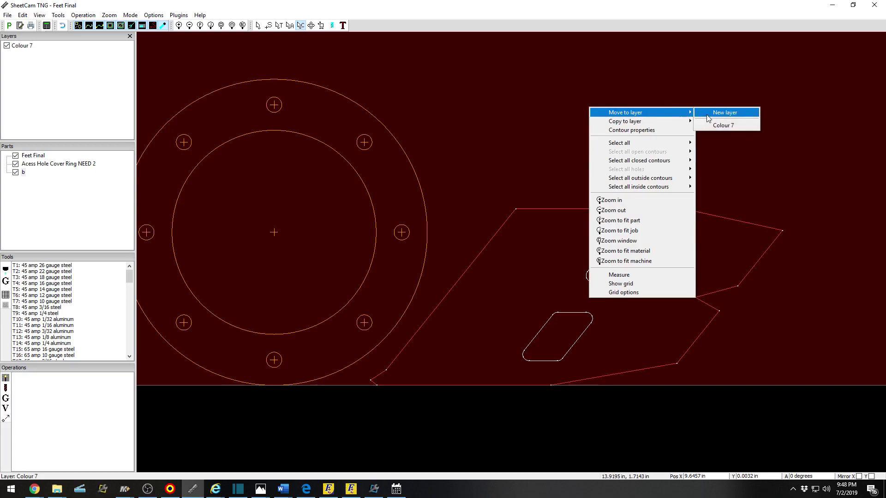
pyautogui.click(708, 114)
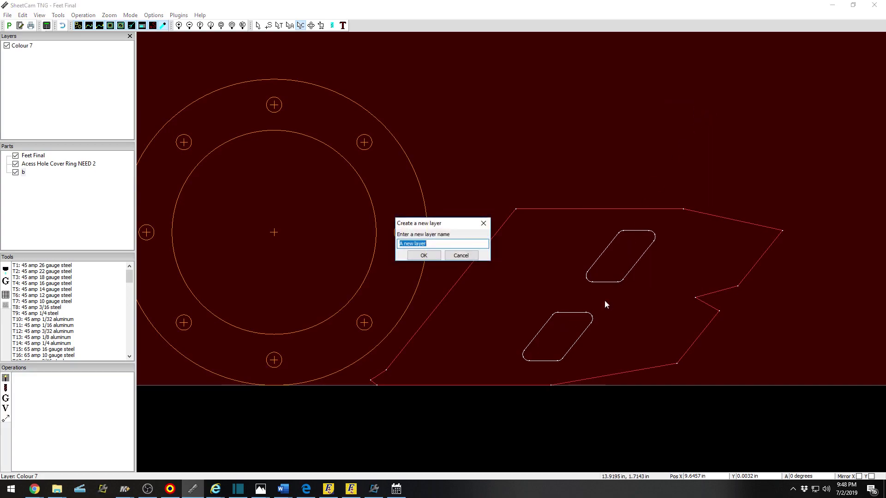
pyautogui.write('Dead')
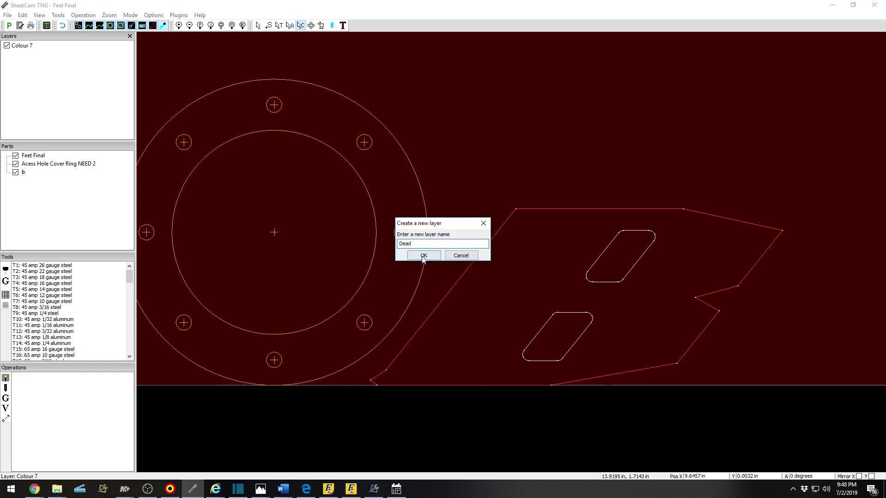
pyautogui.click(424, 256)
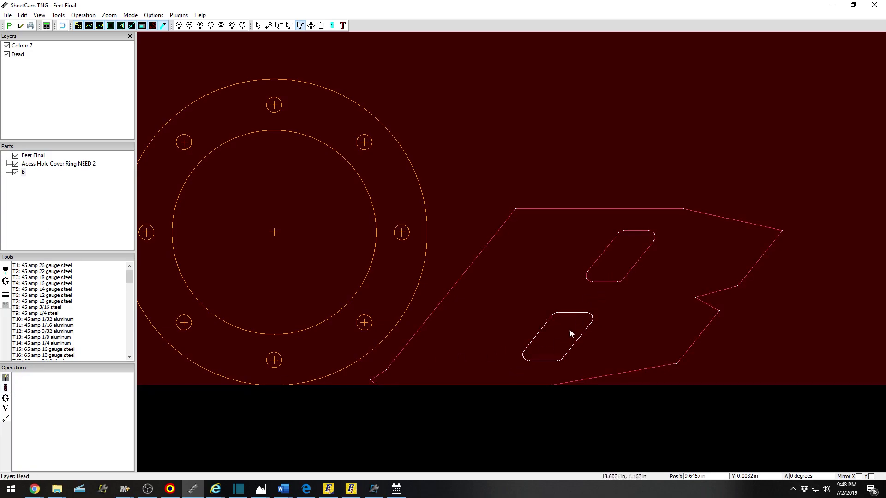
# Add an Outside Offset jet cutting operation on layer Colour 7 using tool T9.
pyautogui.click(6, 379)
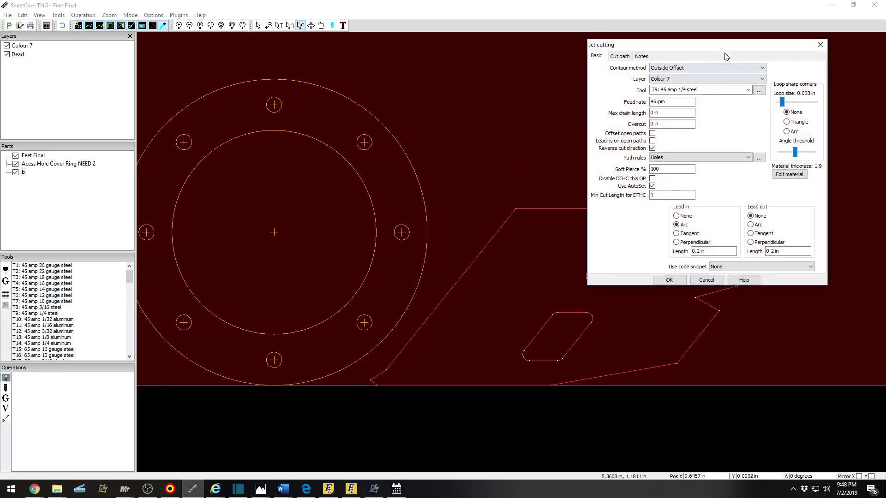
pyautogui.click(688, 79)
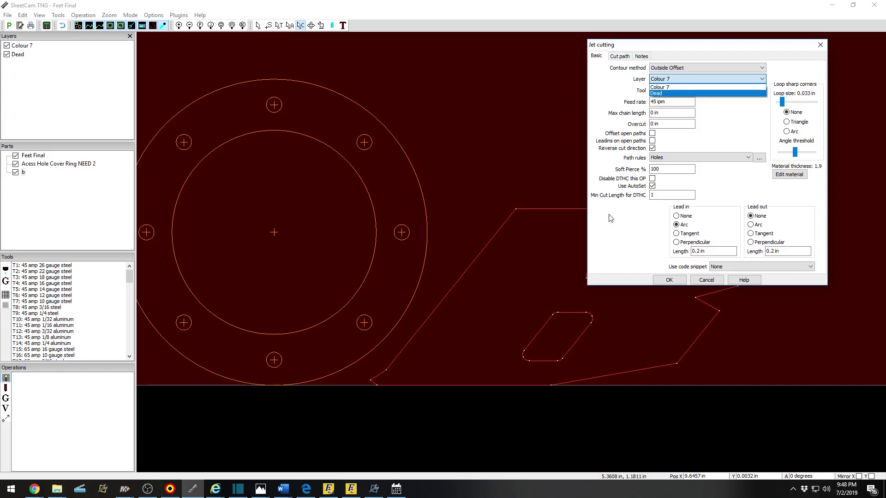
pyautogui.click(686, 88)
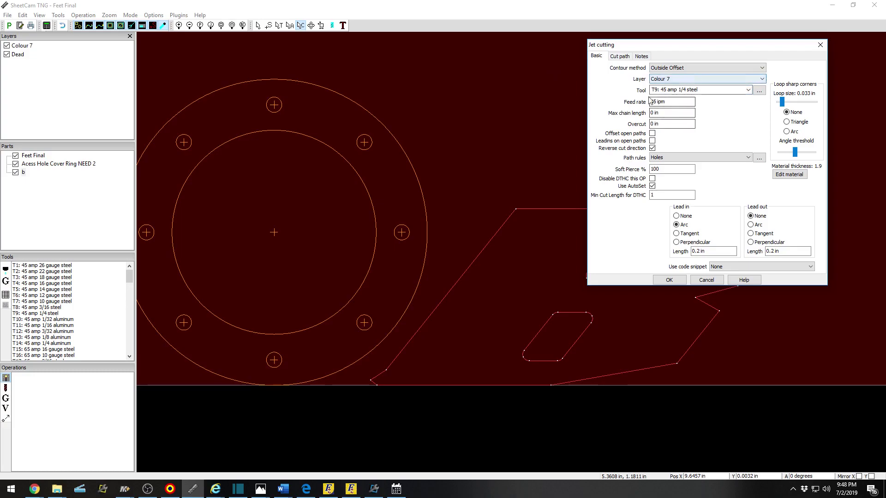
pyautogui.click(672, 280)
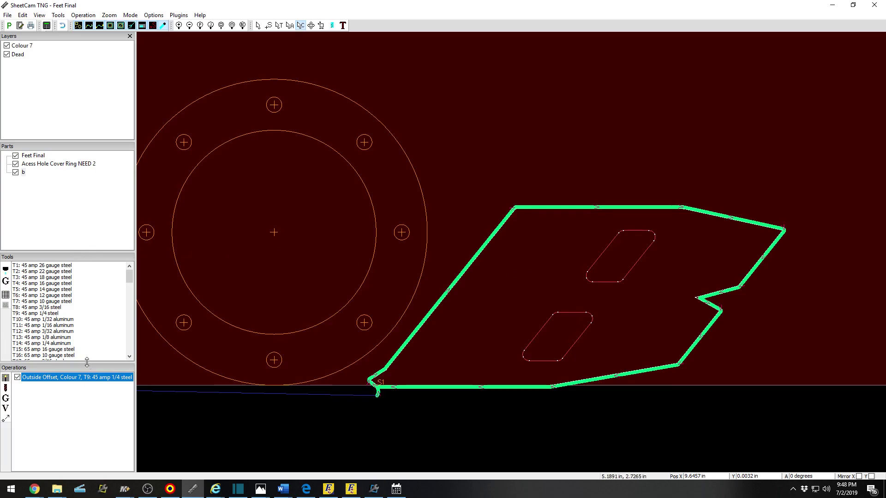
# Add a second jet cutting operation on the Dead layer.
pyautogui.click(6, 379)
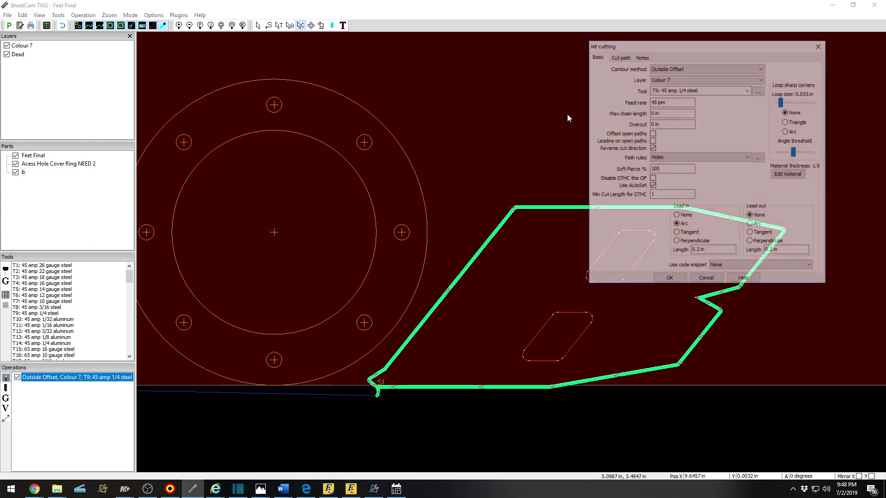
pyautogui.click(690, 79)
pyautogui.click(688, 92)
pyautogui.click(669, 281)
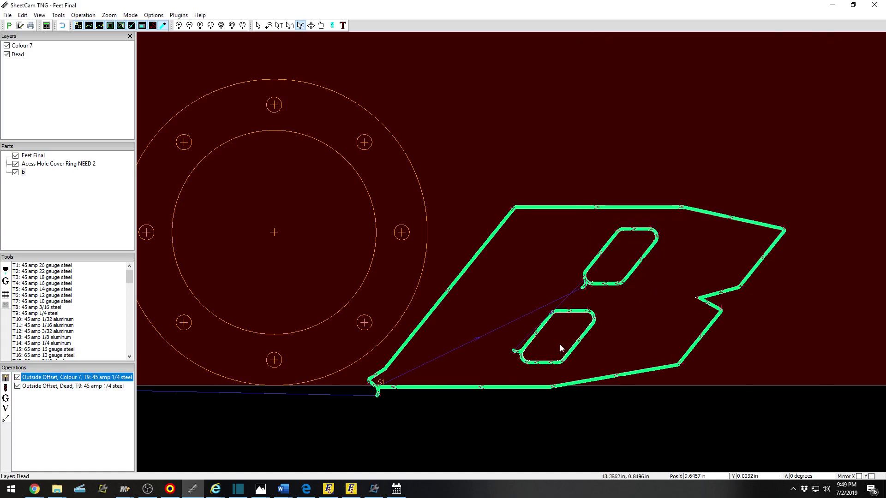
pyautogui.scroll(1, 555, 349)
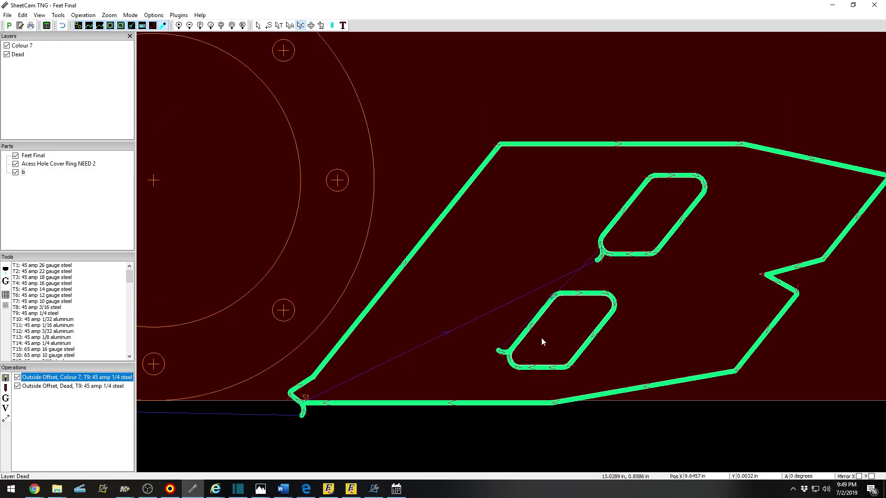
# Change the Dead-layer operation's contour method to Inside Offset.
pyautogui.click(38, 386)
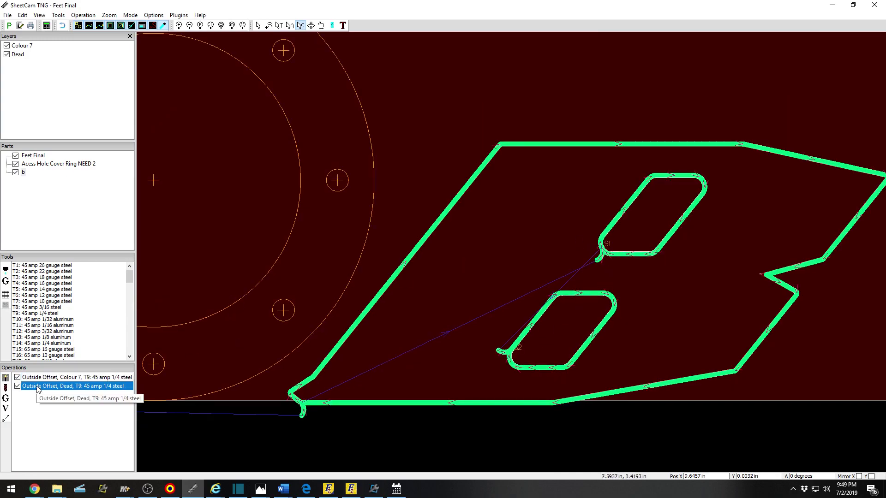
pyautogui.doubleClick(38, 386)
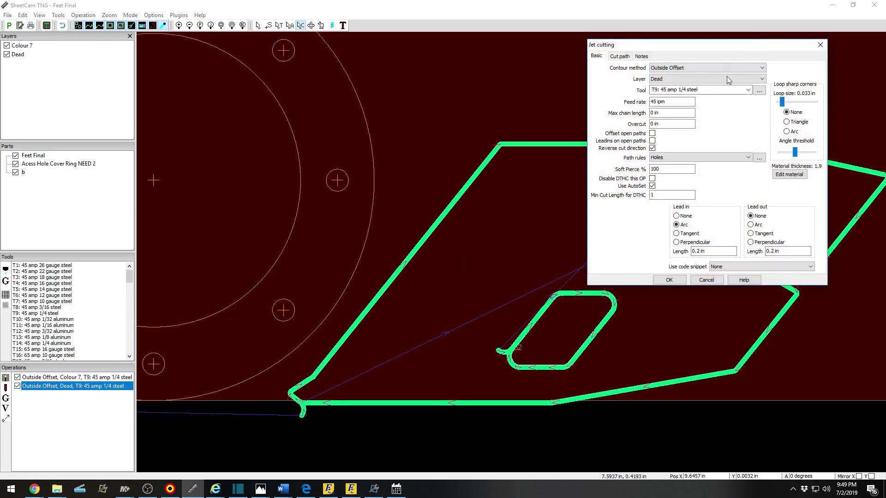
pyautogui.click(706, 79)
pyautogui.click(701, 87)
pyautogui.click(703, 69)
pyautogui.click(695, 77)
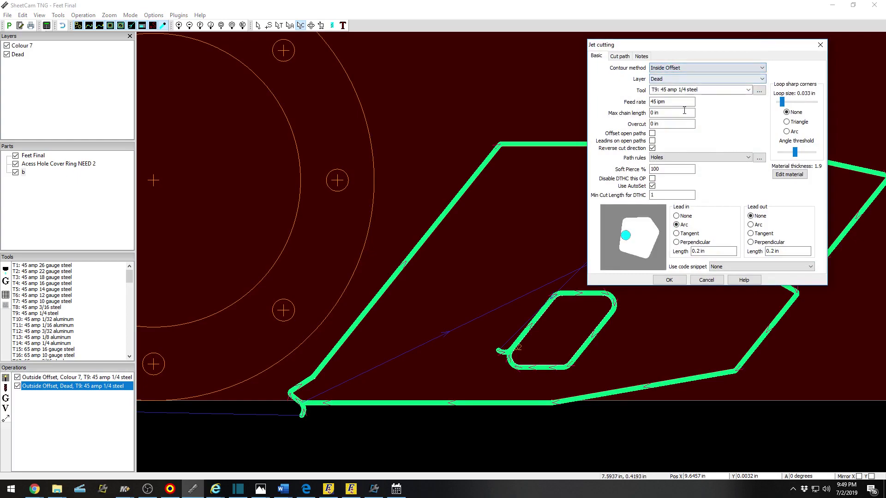
pyautogui.click(669, 279)
pyautogui.scroll(1, 572, 333)
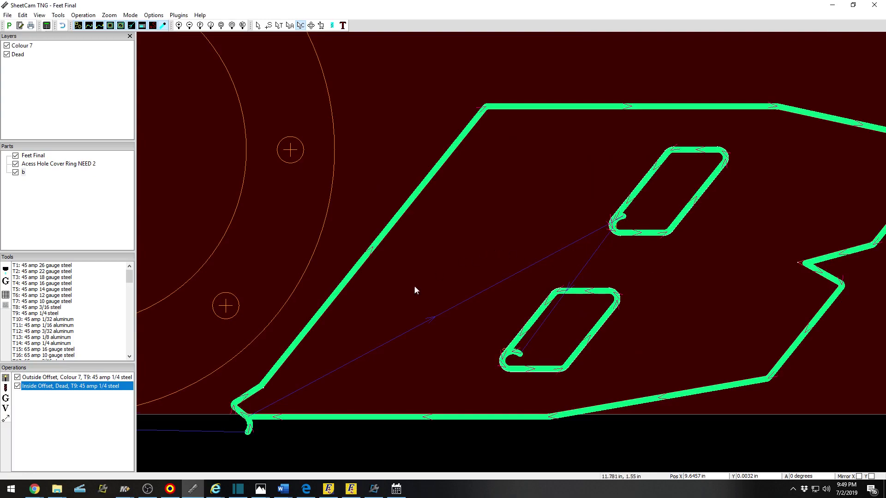
# Delete the existing Colour 7 Outside Offset operation.
pyautogui.scroll(-1, 378, 328)
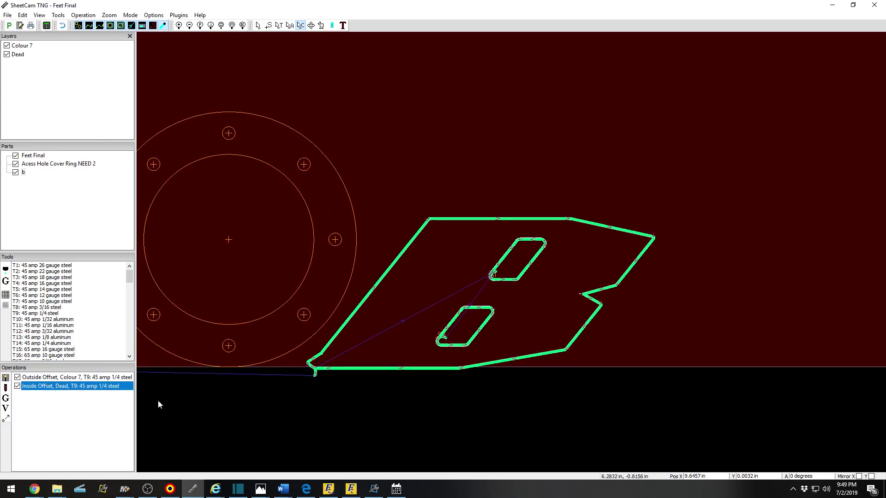
pyautogui.click(59, 379)
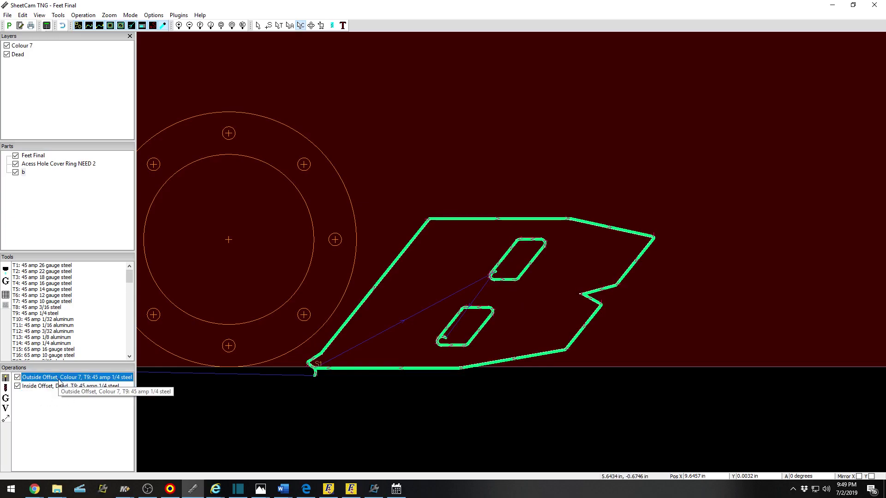
pyautogui.click(45, 387)
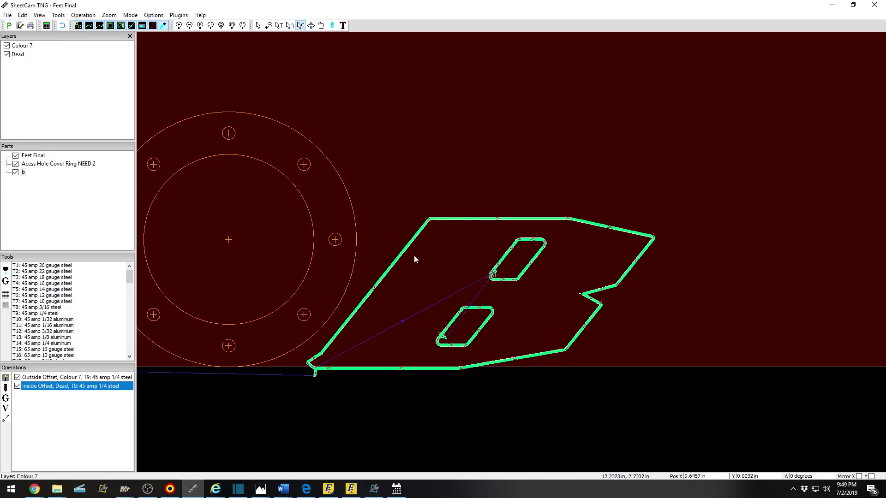
pyautogui.click(57, 379)
pyautogui.press('Delete')
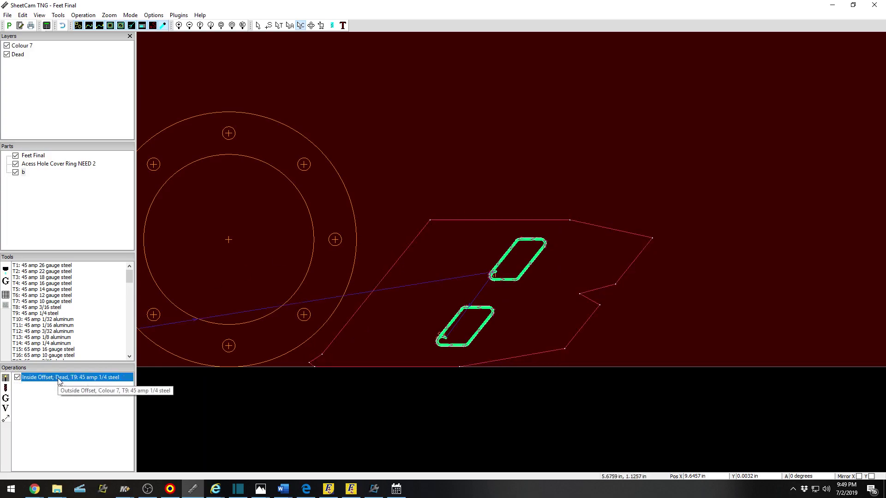
# Add a new Outside Offset jet cutting operation on layer Colour 7.
pyautogui.click(6, 378)
pyautogui.click(712, 79)
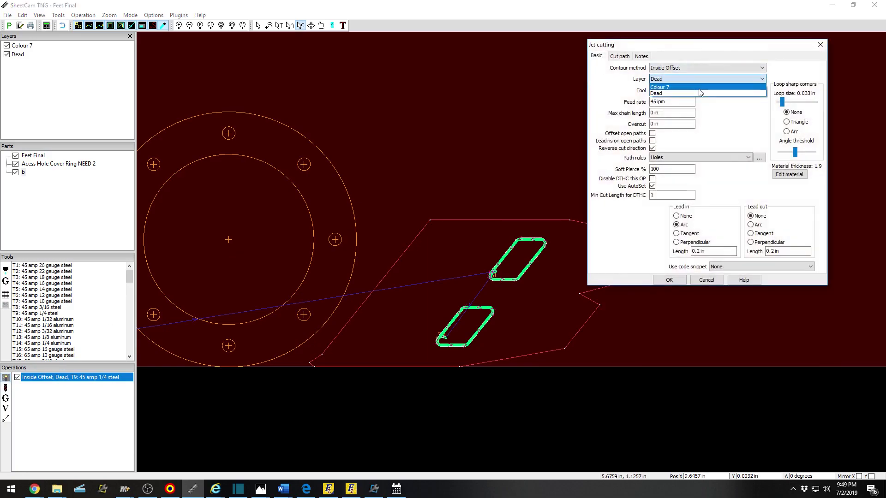
pyautogui.click(699, 87)
pyautogui.click(691, 67)
pyautogui.click(689, 81)
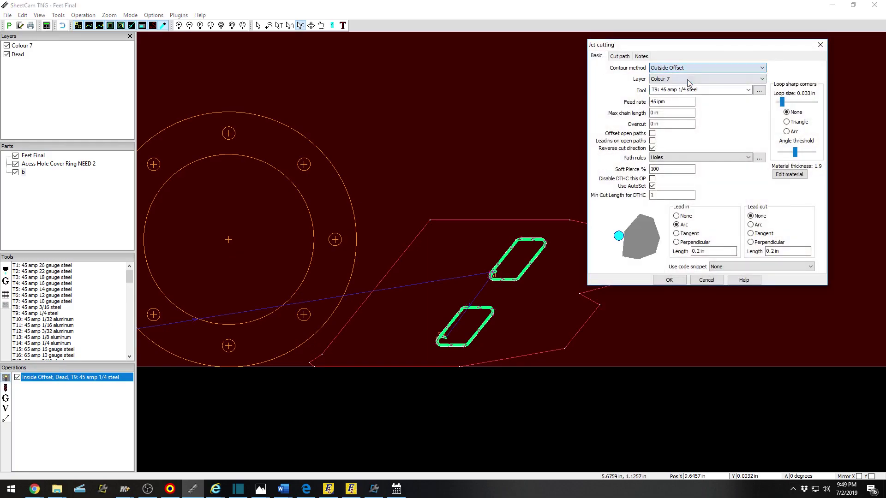
pyautogui.click(658, 283)
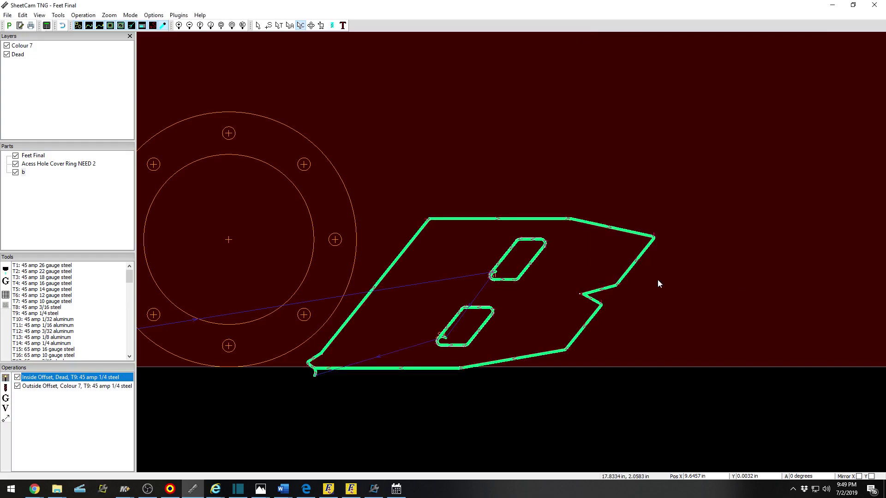
pyautogui.click(269, 27)
# Move the Colour 7 outline cut's start point onto the B part's bottom edge.
pyautogui.click(68, 387)
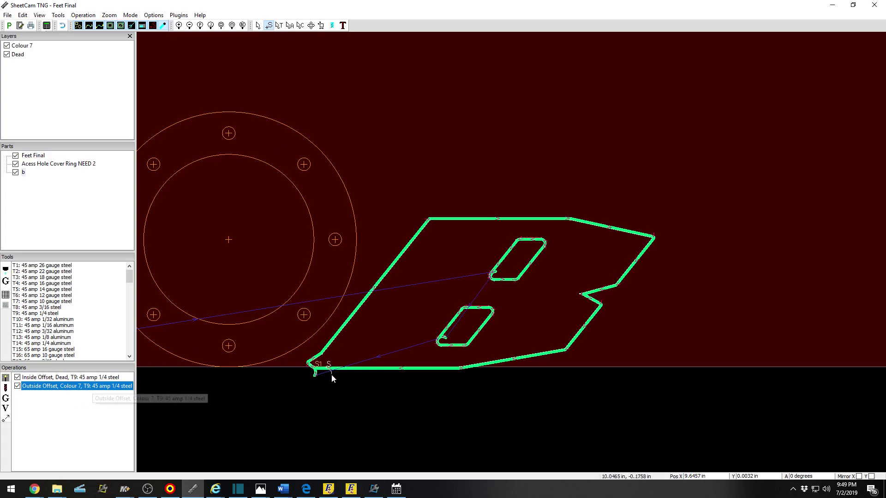
pyautogui.moveTo(465, 372)
pyautogui.mouseDown()
pyautogui.moveTo(568, 345)
pyautogui.moveTo(600, 294)
pyautogui.mouseUp()
pyautogui.scroll(2, 539, 382)
pyautogui.moveTo(347, 363)
pyautogui.mouseDown()
pyautogui.moveTo(391, 385)
pyautogui.moveTo(493, 359)
pyautogui.moveTo(617, 261)
pyautogui.mouseUp()
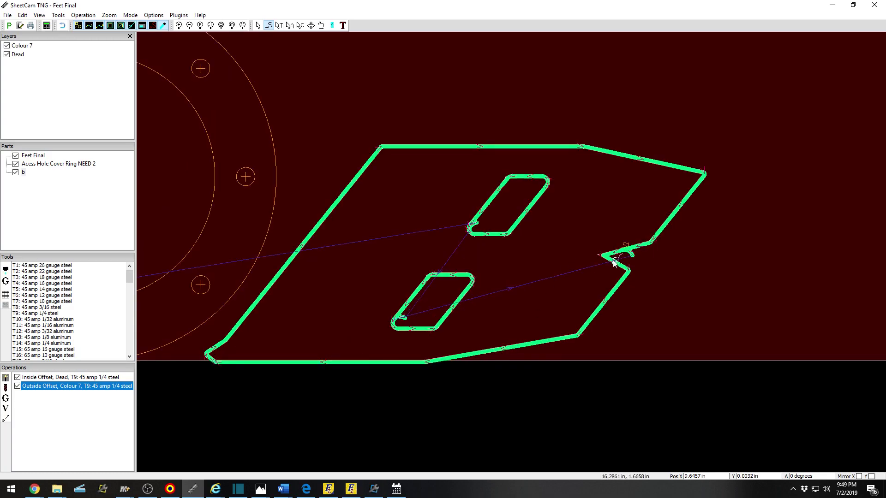
pyautogui.moveTo(539, 347)
pyautogui.mouseDown()
pyautogui.moveTo(629, 250)
pyautogui.moveTo(528, 360)
pyautogui.moveTo(521, 347)
pyautogui.mouseUp()
pyautogui.scroll(-2, 563, 381)
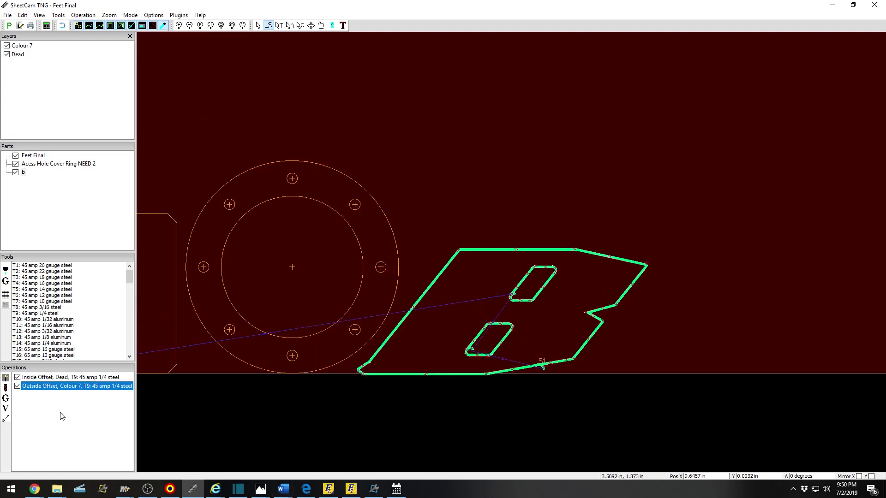
# Return to the select tool and open the Feet Final part.
pyautogui.click(301, 25)
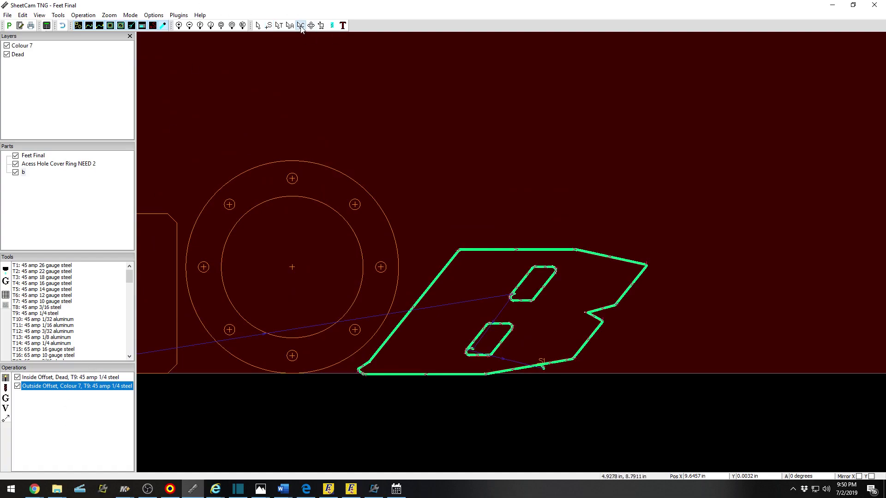
pyautogui.click(37, 156)
pyautogui.scroll(-2, 317, 318)
pyautogui.scroll(4, 423, 214)
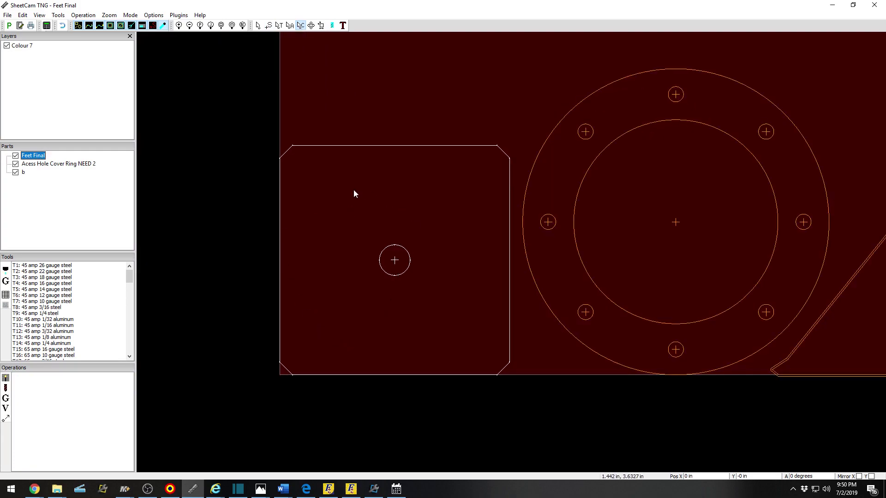
# Select the square plate's round hole alone and move it to a new layer named Hole.
pyautogui.rightClick(365, 222)
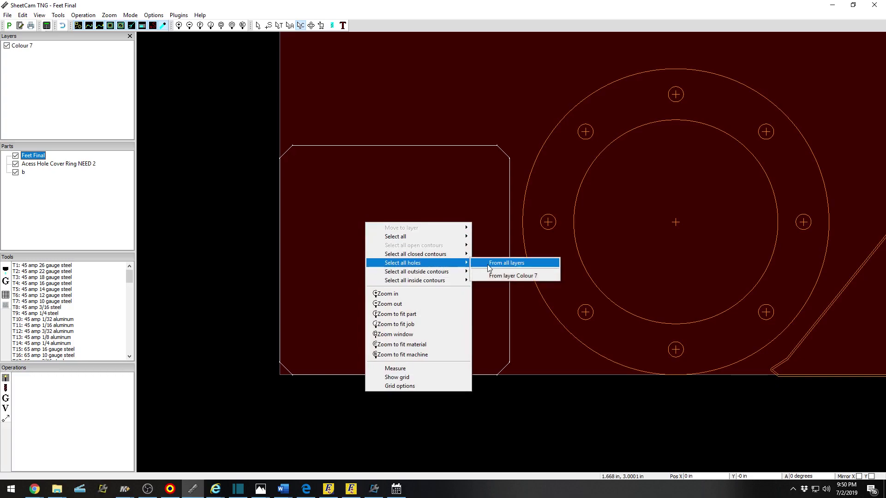
pyautogui.click(488, 264)
pyautogui.click(336, 253)
pyautogui.rightClick(400, 261)
pyautogui.moveTo(434, 268)
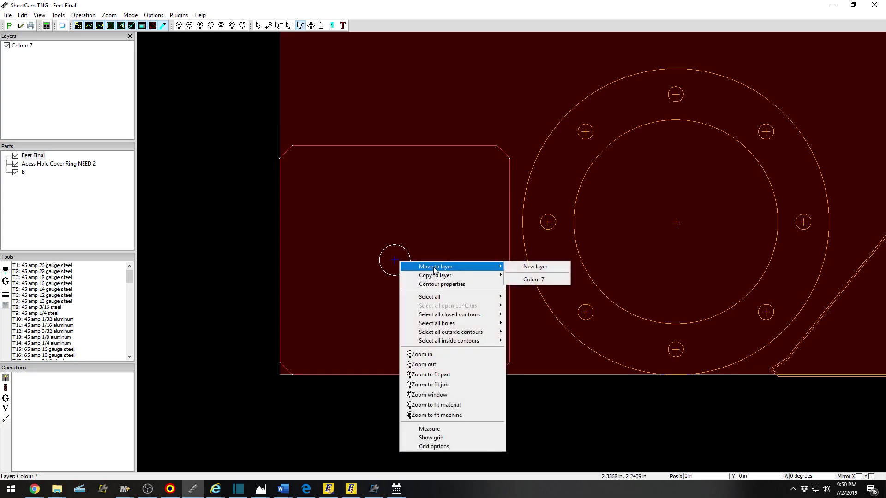
pyautogui.click(535, 267)
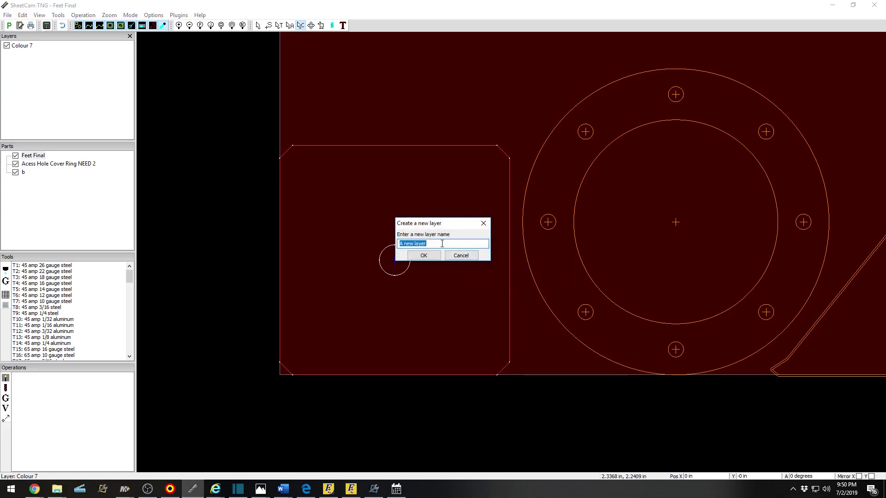
pyautogui.write('Hole')
pyautogui.click(423, 256)
pyautogui.scroll(-1, 380, 311)
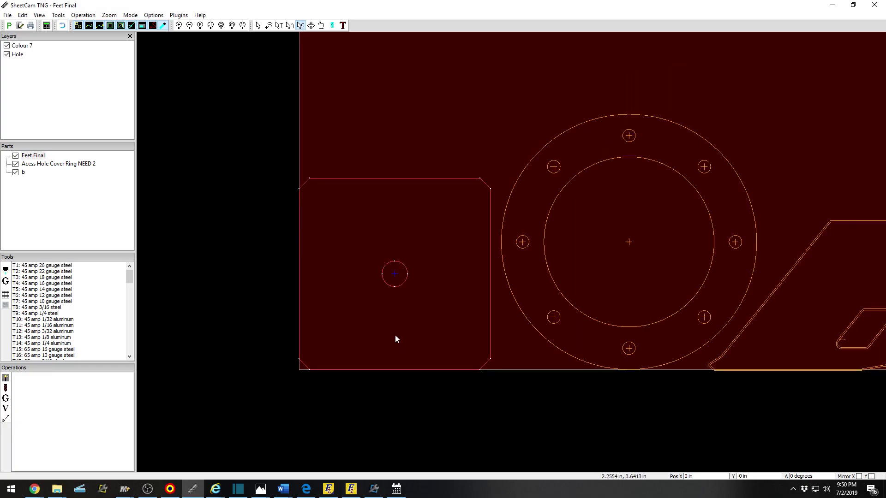
pyautogui.scroll(1, 348, 186)
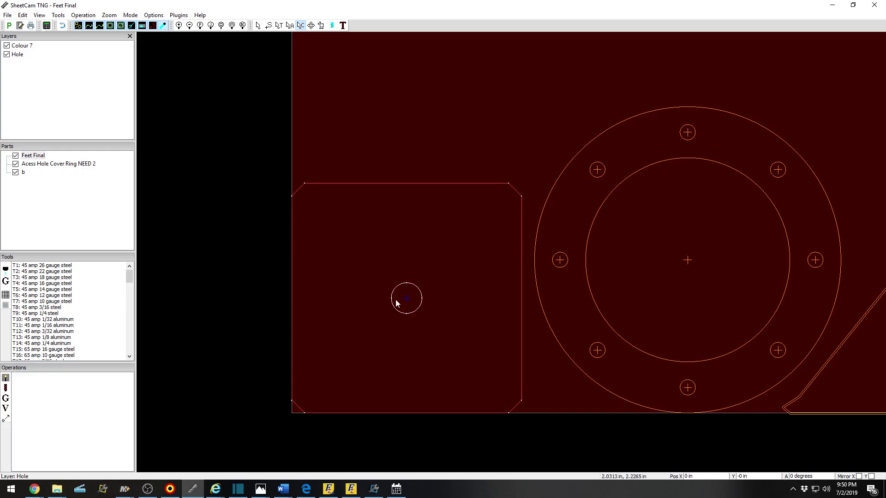
pyautogui.scroll(1, 395, 304)
pyautogui.scroll(-1, 395, 305)
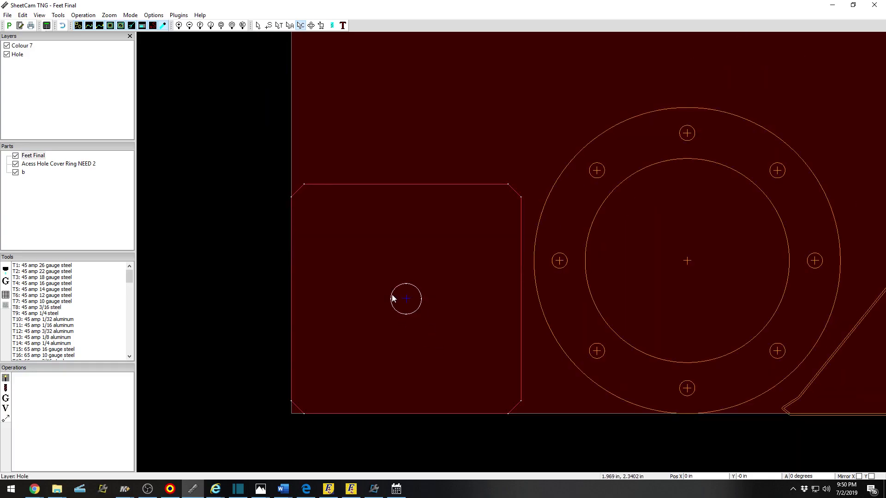
pyautogui.scroll(1, 396, 310)
pyautogui.rightClick(358, 296)
pyautogui.click(390, 441)
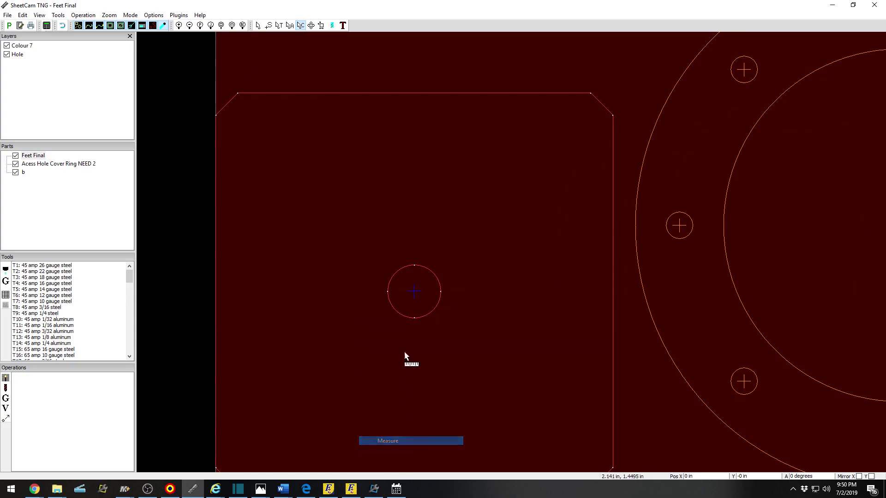
pyautogui.moveTo(387, 292); pyautogui.dragTo(442, 329)
pyautogui.rightClick(324, 342)
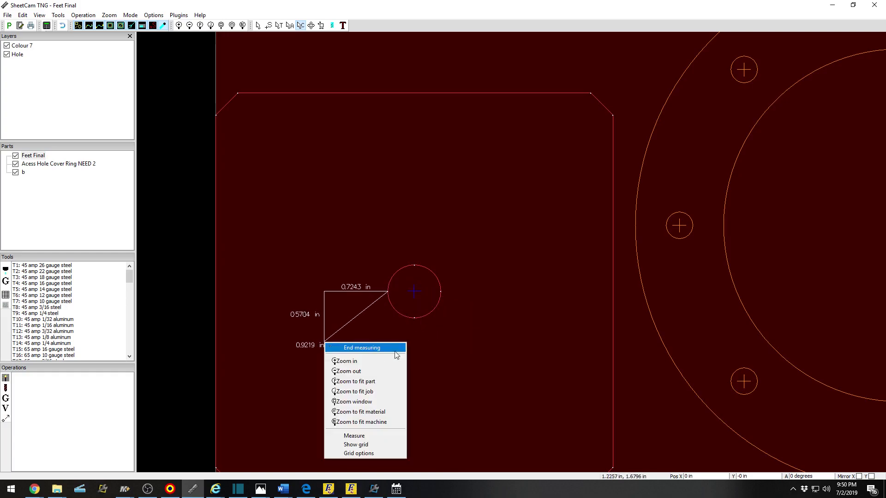
pyautogui.click(429, 418)
pyautogui.scroll(-1, 282, 307)
pyautogui.rightClick(303, 315)
pyautogui.click(339, 320)
pyautogui.scroll(-1, 324, 381)
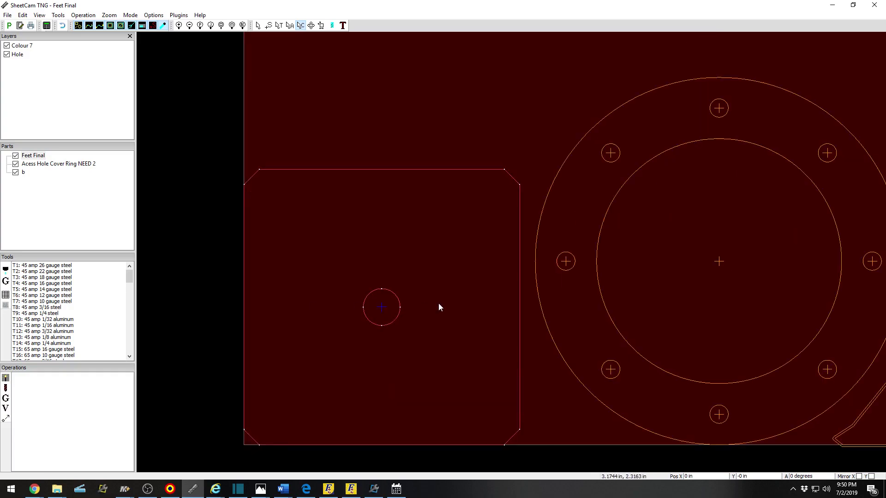
# Cancel the cutting dialog and put the hole circle on the Hole layer.
pyautogui.click(6, 378)
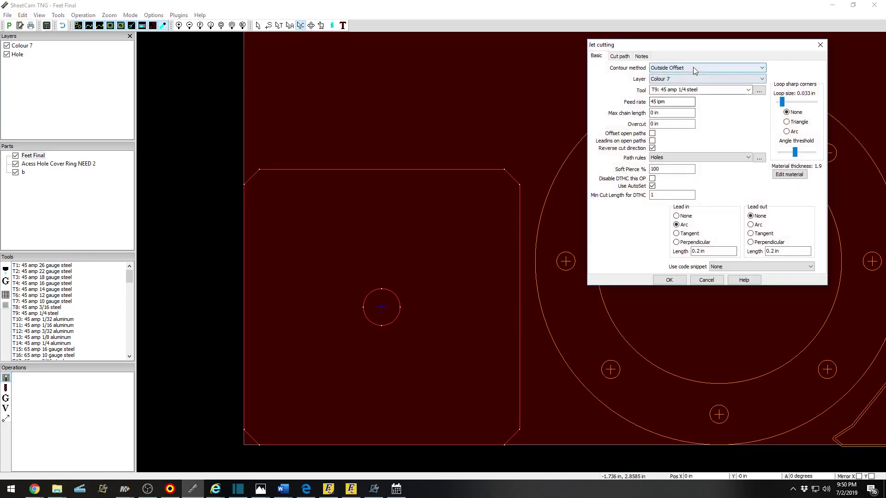
pyautogui.click(821, 44)
pyautogui.rightClick(396, 312)
pyautogui.moveTo(471, 123)
pyautogui.click(525, 145)
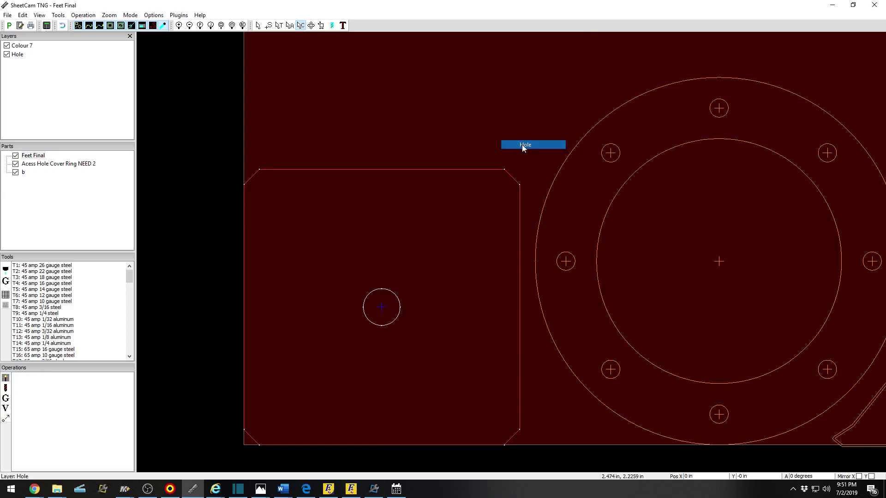
pyautogui.rightClick(430, 294)
pyautogui.click(382, 386)
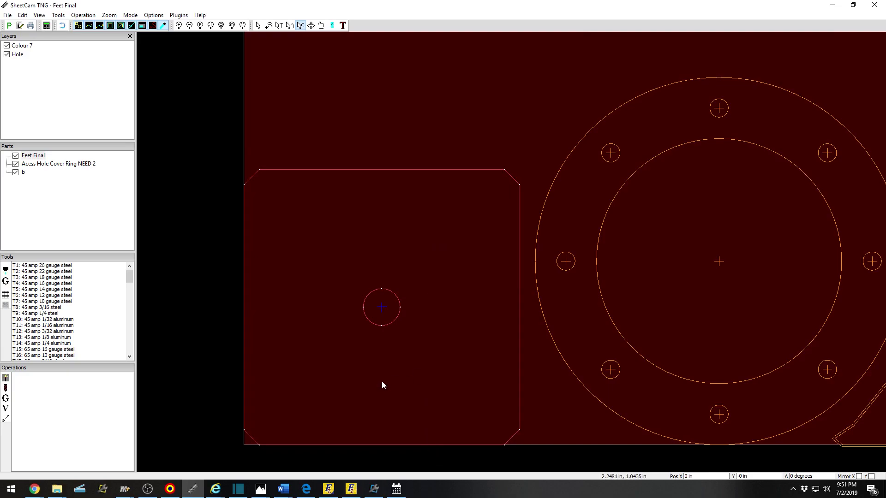
# Add an Outside Offset jet cutting operation on Colour 7 with tool T9.
pyautogui.click(6, 378)
pyautogui.click(715, 68)
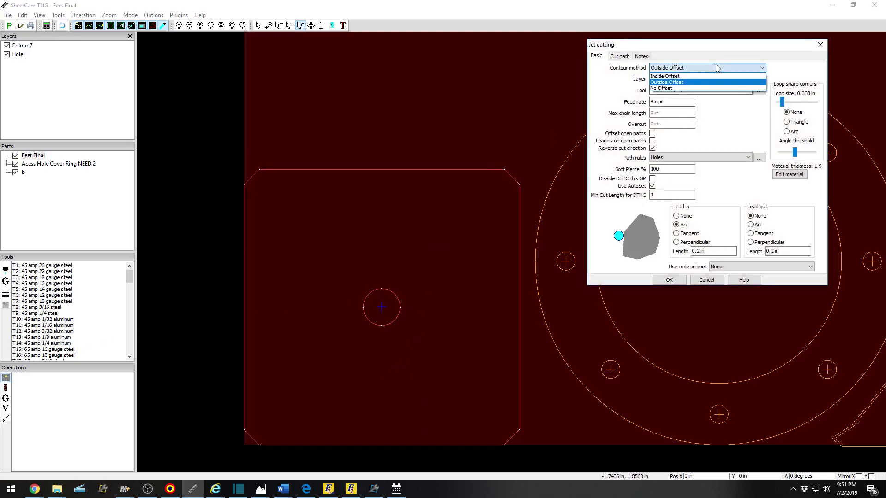
pyautogui.click(708, 83)
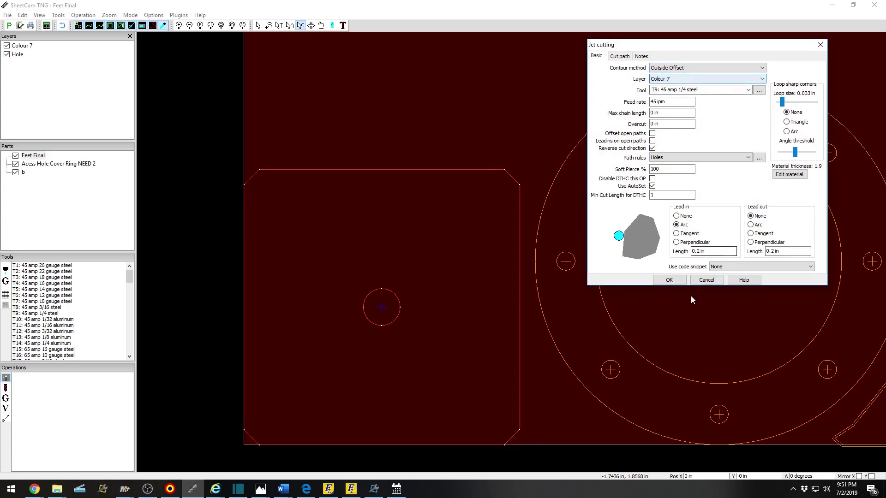
pyautogui.click(672, 283)
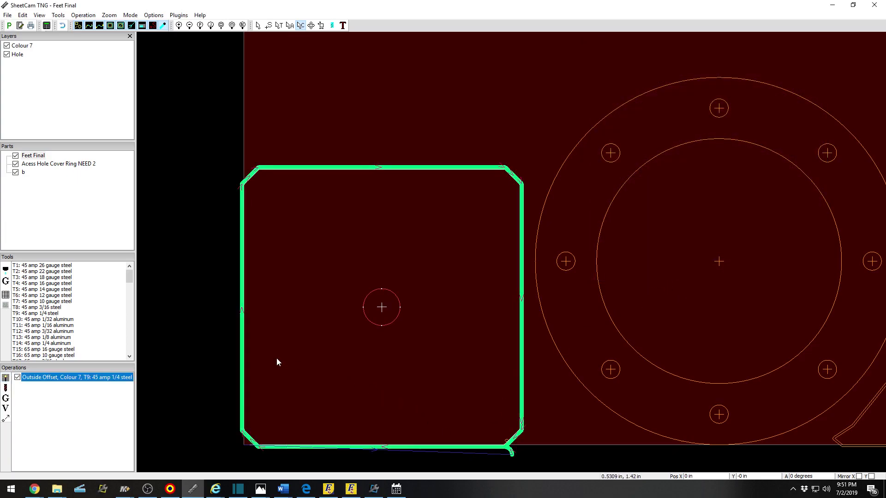
pyautogui.scroll(-1, 276, 358)
pyautogui.scroll(-2, 277, 336)
pyautogui.scroll(2, 399, 301)
# Open the Acess Hole Cover Ring NEED 2 part and select the whole ring.
pyautogui.scroll(1, 713, 398)
pyautogui.scroll(-2, 300, 187)
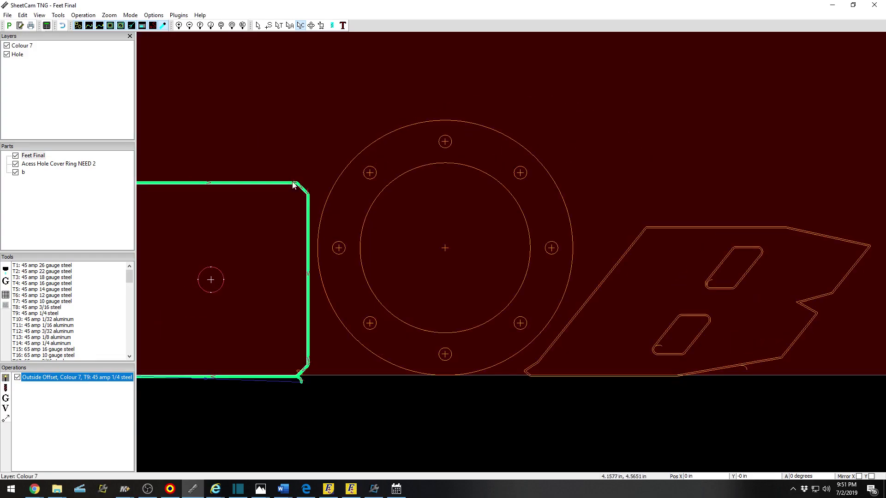
pyautogui.scroll(2, 396, 225)
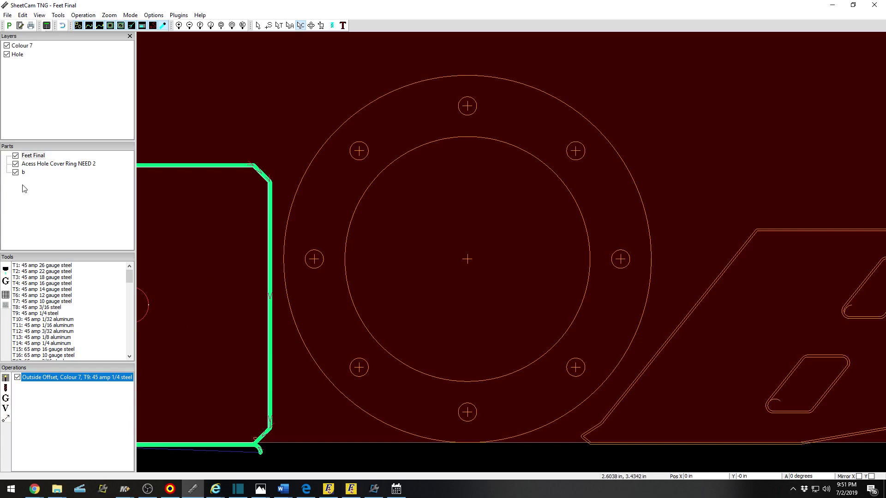
pyautogui.click(58, 163)
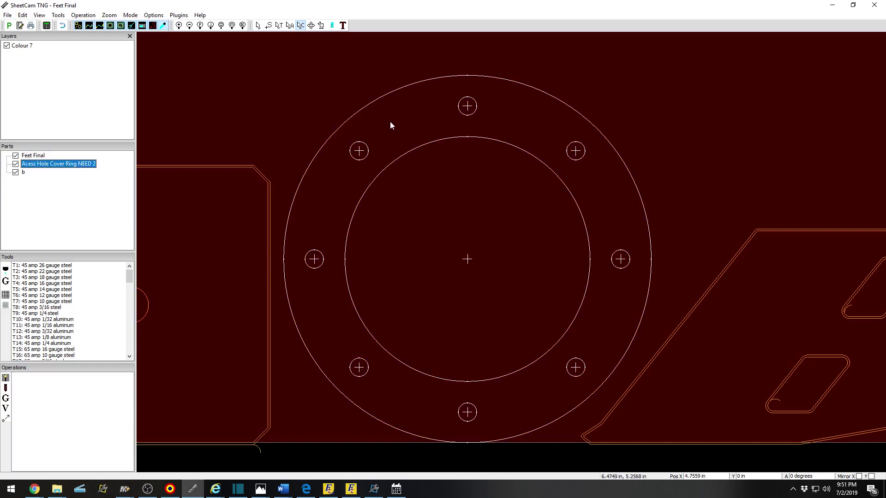
pyautogui.click(369, 156)
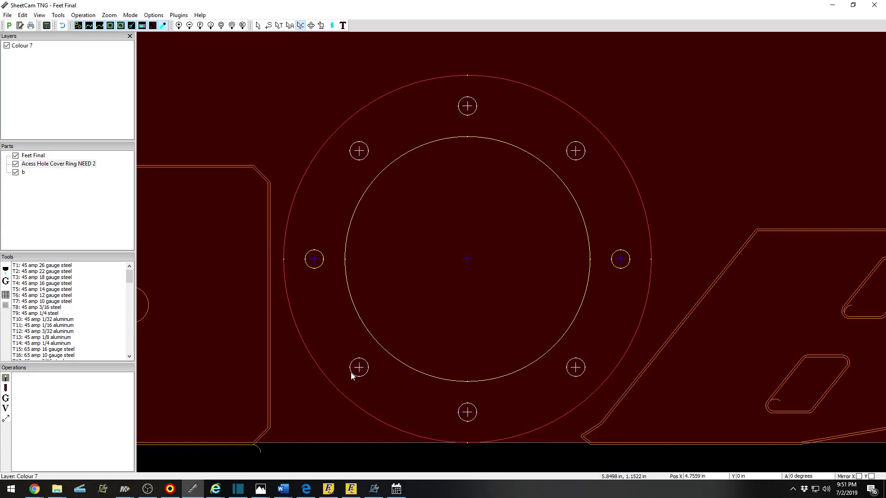
pyautogui.click(416, 248)
# Box-select the ring's top three and lower five bolt holes.
pyautogui.scroll(-1, 418, 244)
pyautogui.moveTo(327, 113); pyautogui.dragTo(580, 220)
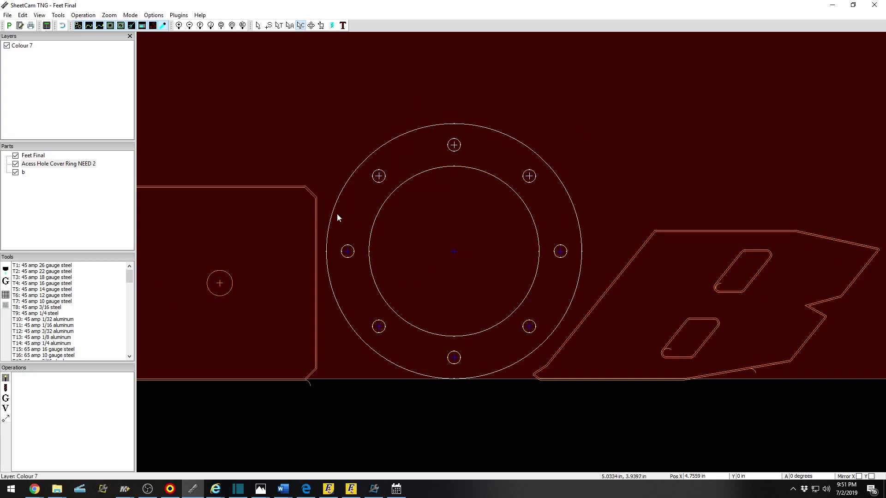
pyautogui.moveTo(289, 230); pyautogui.dragTo(599, 377)
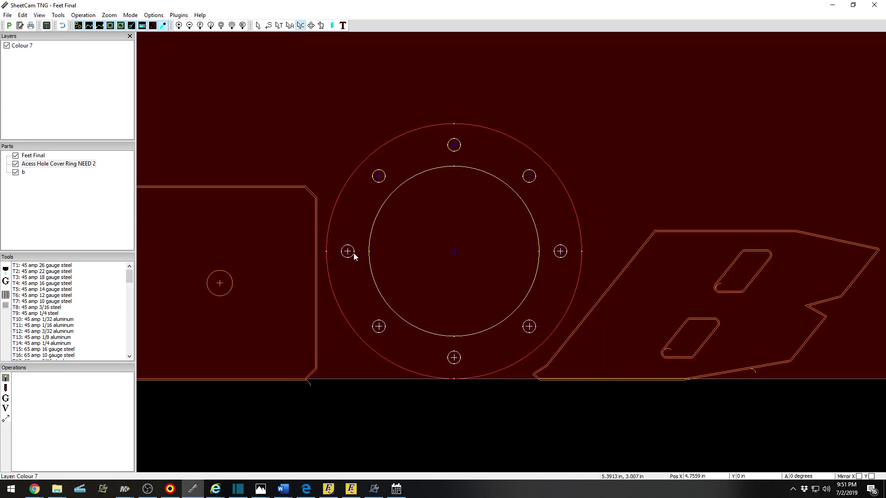
# Move the selected bolt holes to a new layer named Hole.
pyautogui.rightClick(561, 256)
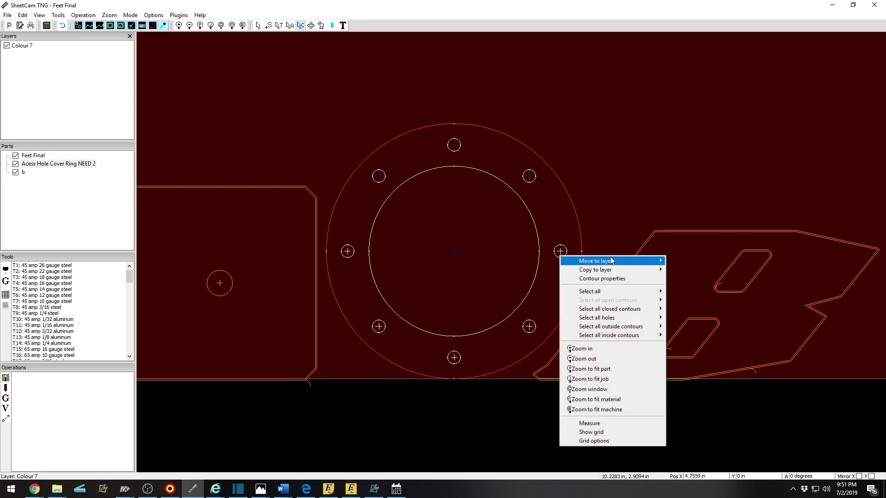
pyautogui.moveTo(632, 261)
pyautogui.click(672, 261)
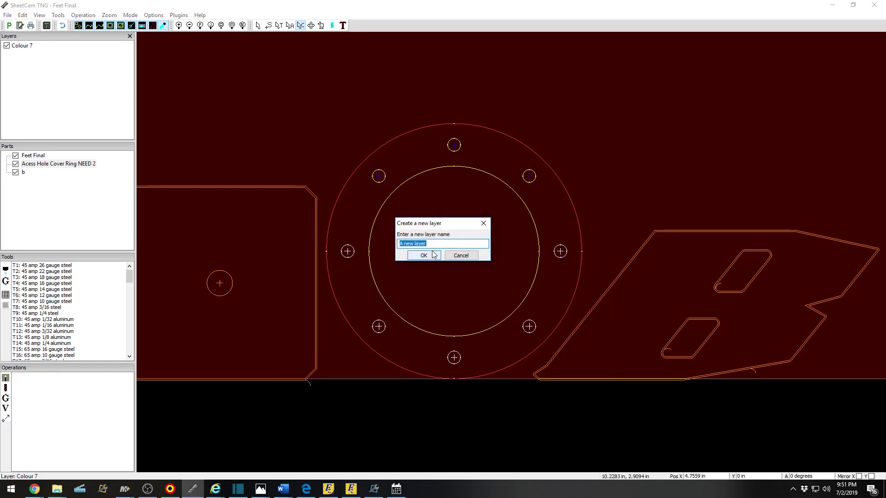
pyautogui.write('Hole')
pyautogui.click(428, 259)
# Box-select the ring's top bolt holes and move them onto the Hole layer.
pyautogui.scroll(1, 522, 275)
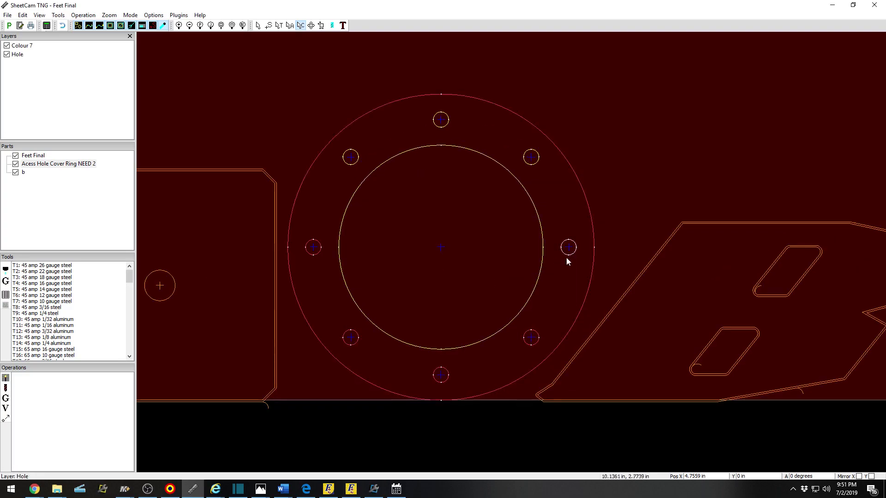
pyautogui.moveTo(288, 73); pyautogui.dragTo(545, 195)
pyautogui.rightClick(498, 142)
pyautogui.moveTo(555, 152)
pyautogui.click(636, 165)
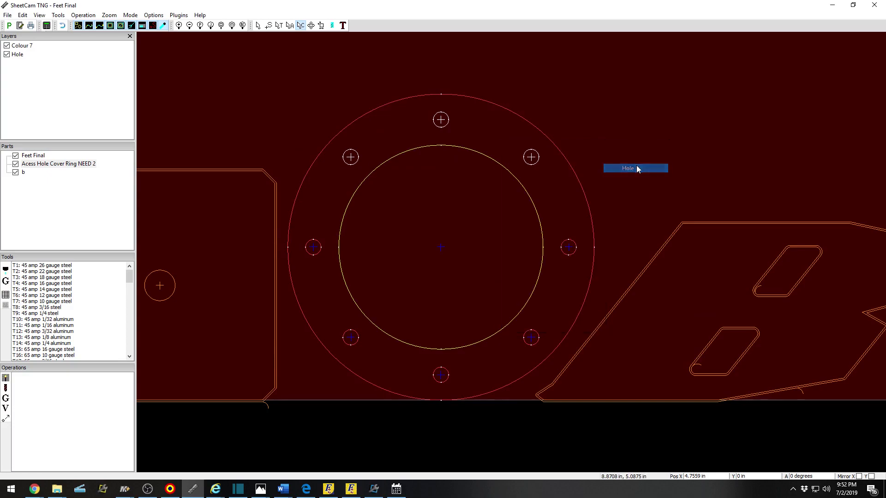
pyautogui.click(507, 236)
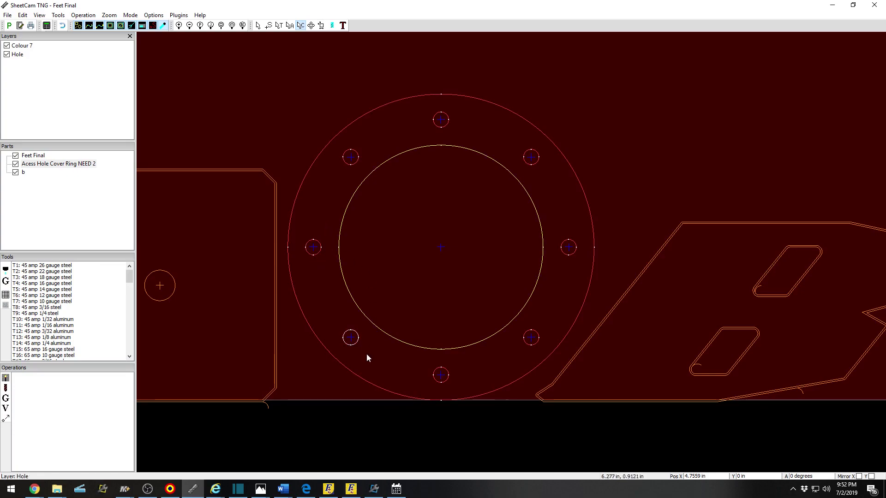
pyautogui.scroll(-1, 433, 354)
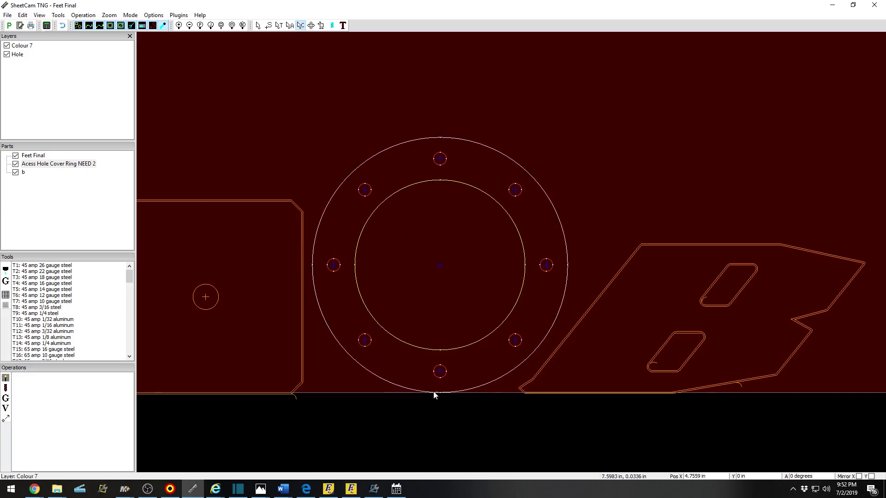
pyautogui.scroll(-3, 434, 392)
pyautogui.scroll(1, 420, 353)
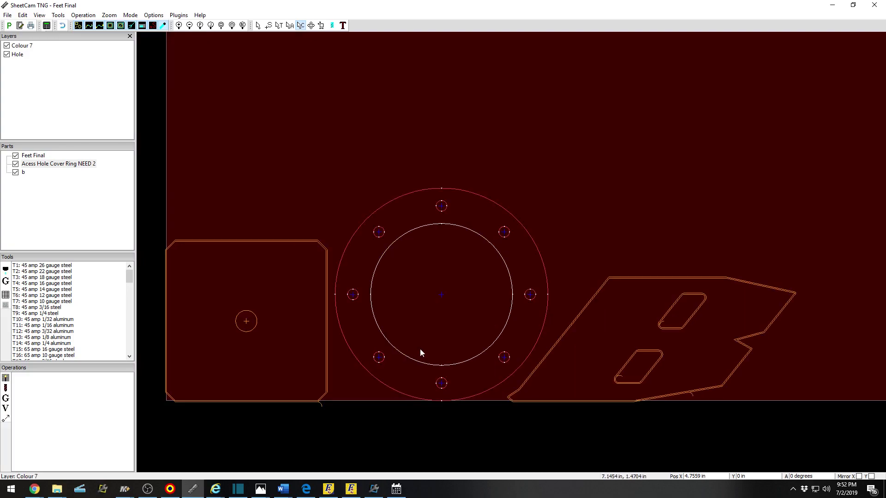